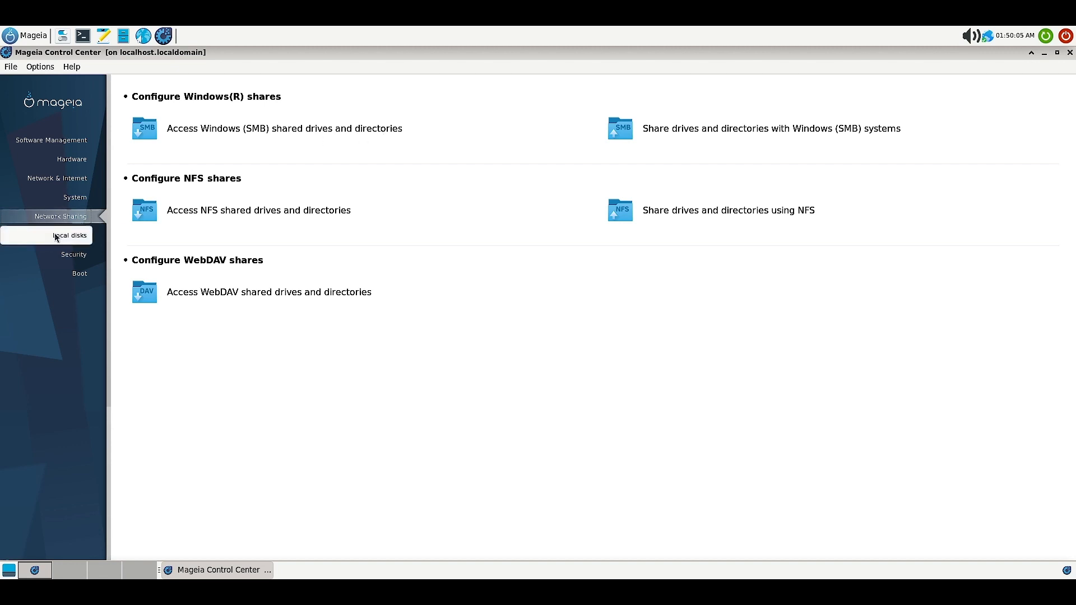
# Open the disk partition manager for the local disks, dismissing the log window and continuing past the backup notice
pyautogui.click(57, 237)
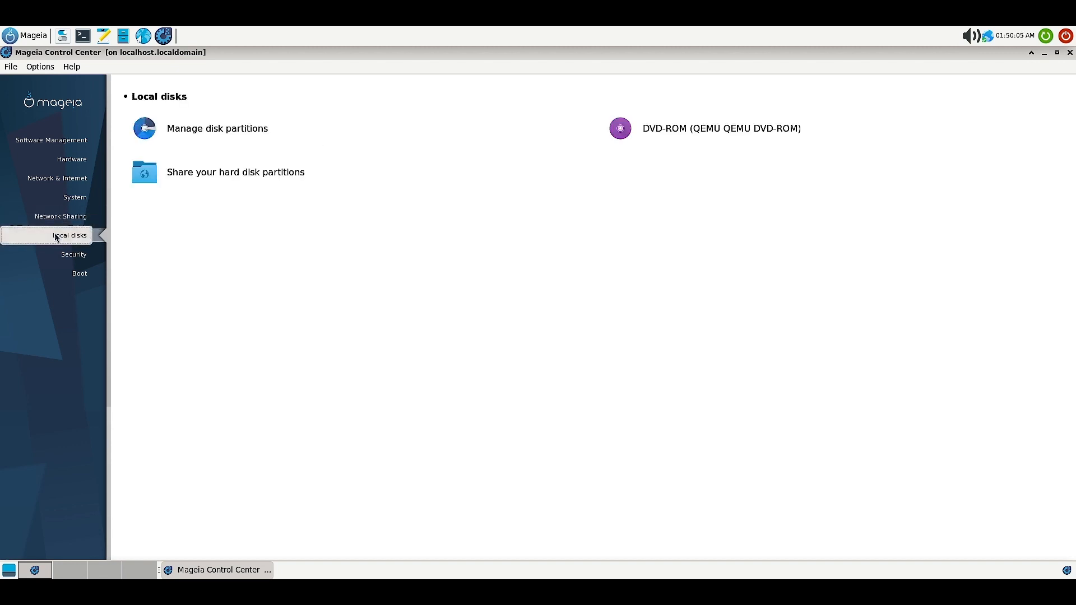
pyautogui.click(221, 130)
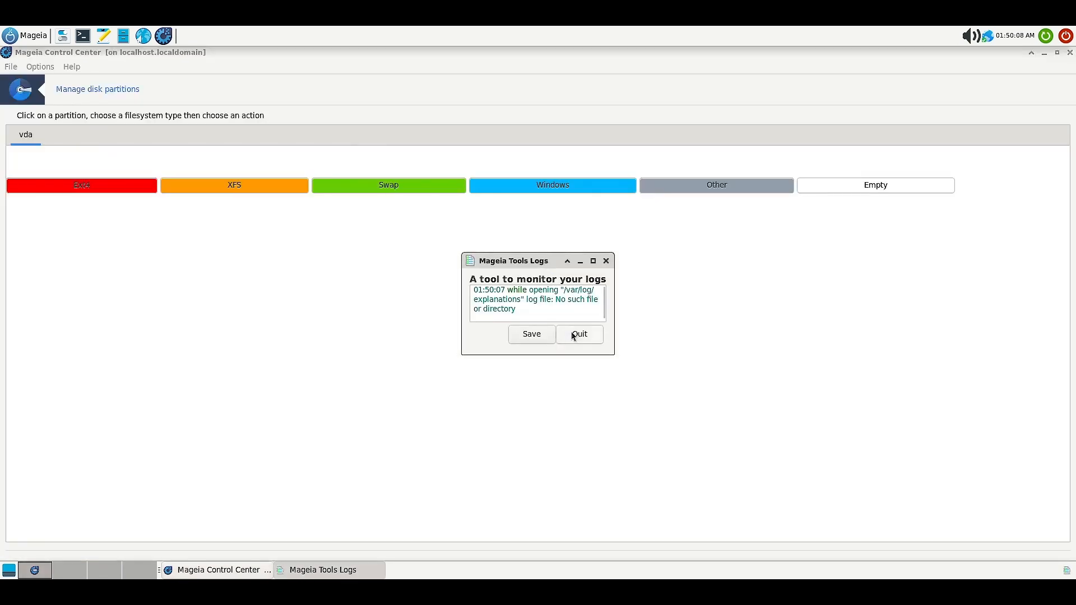
pyautogui.click(572, 333)
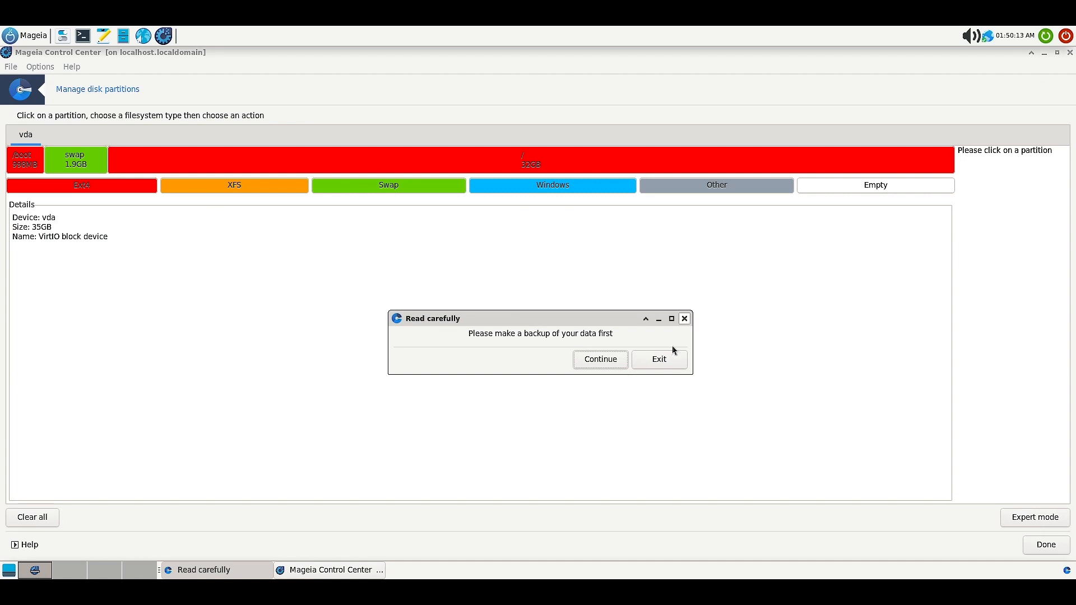
pyautogui.click(592, 365)
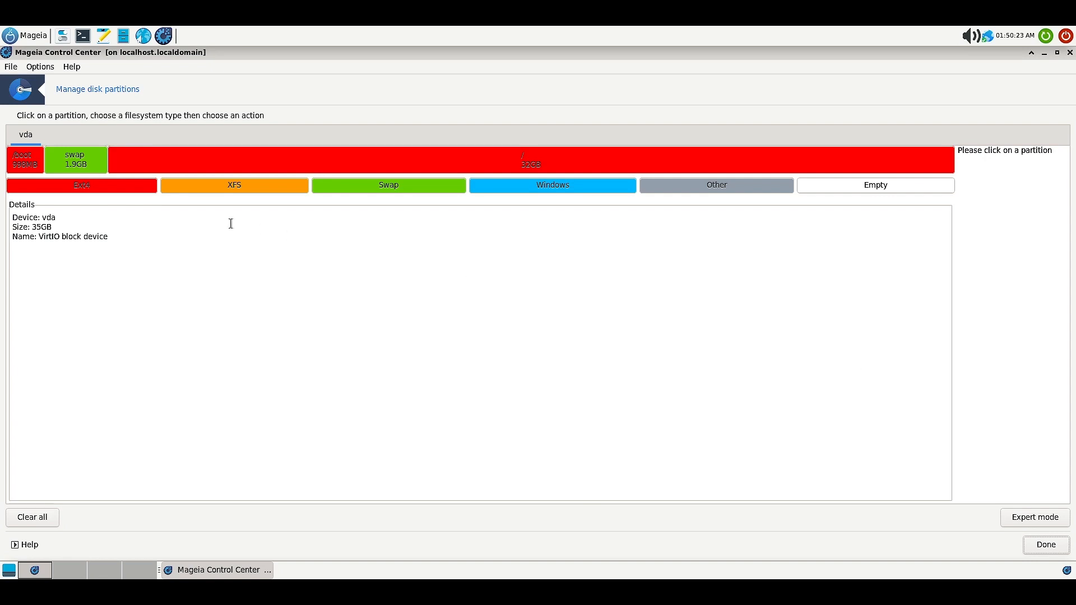
# Examine the details of the root, swap and /boot partitions on vda, and close the partition manager
pyautogui.click(281, 163)
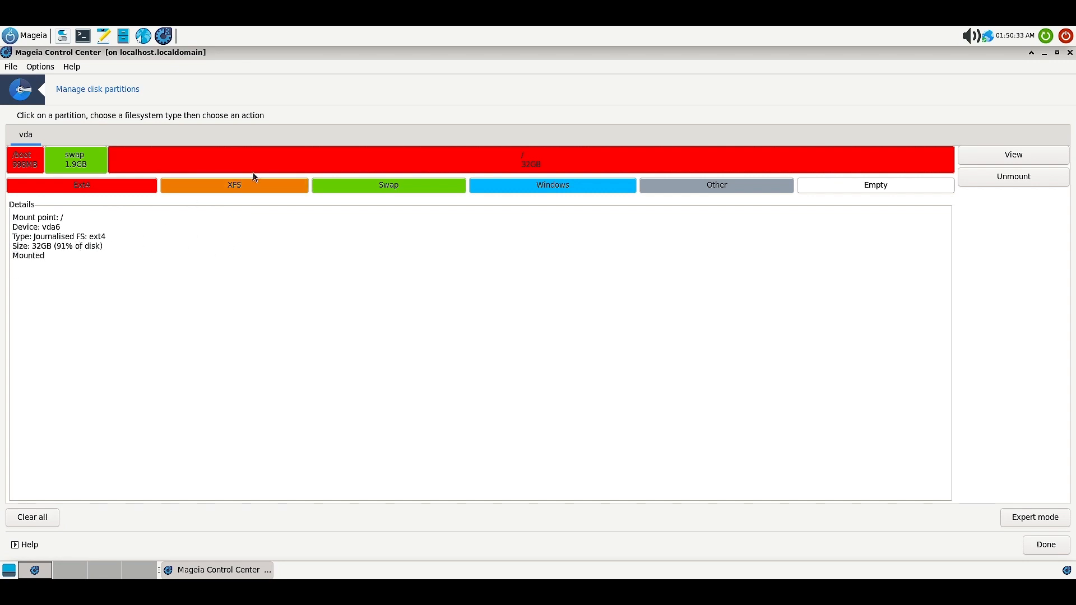
pyautogui.click(79, 160)
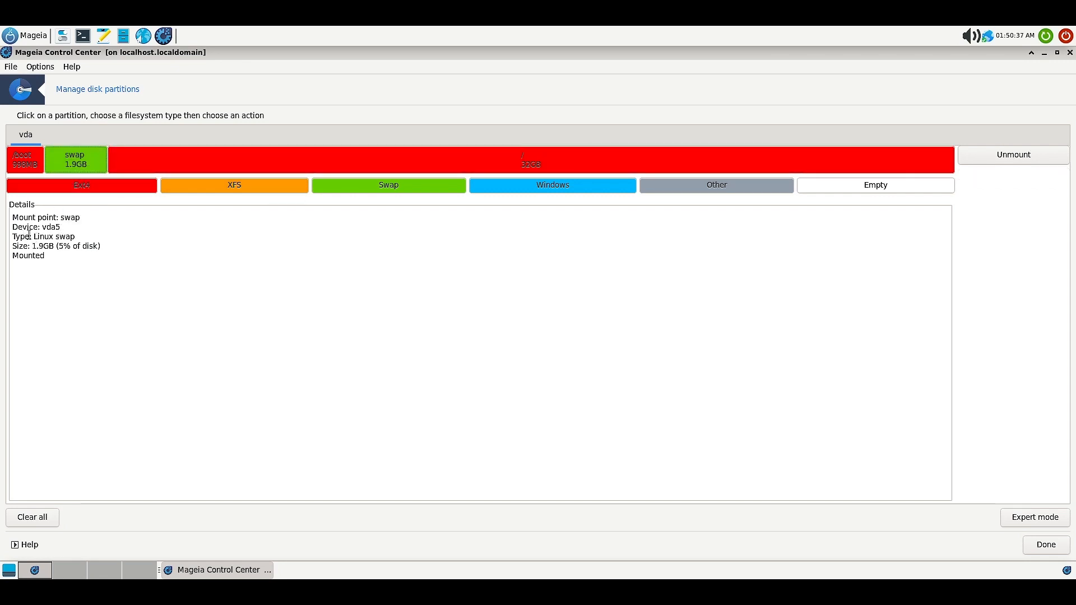
pyautogui.click(29, 165)
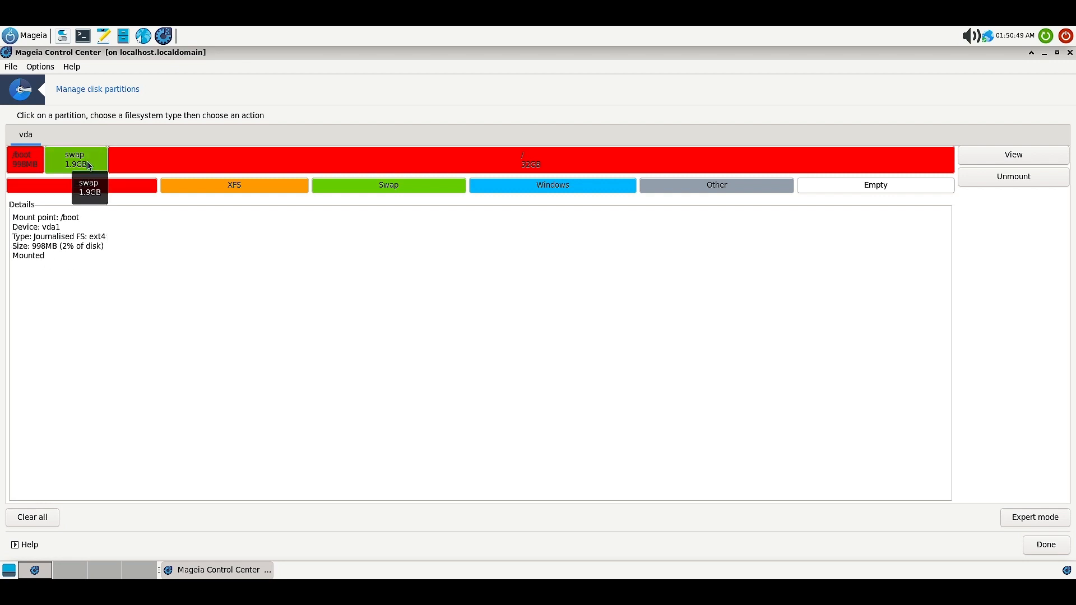
pyautogui.click(74, 167)
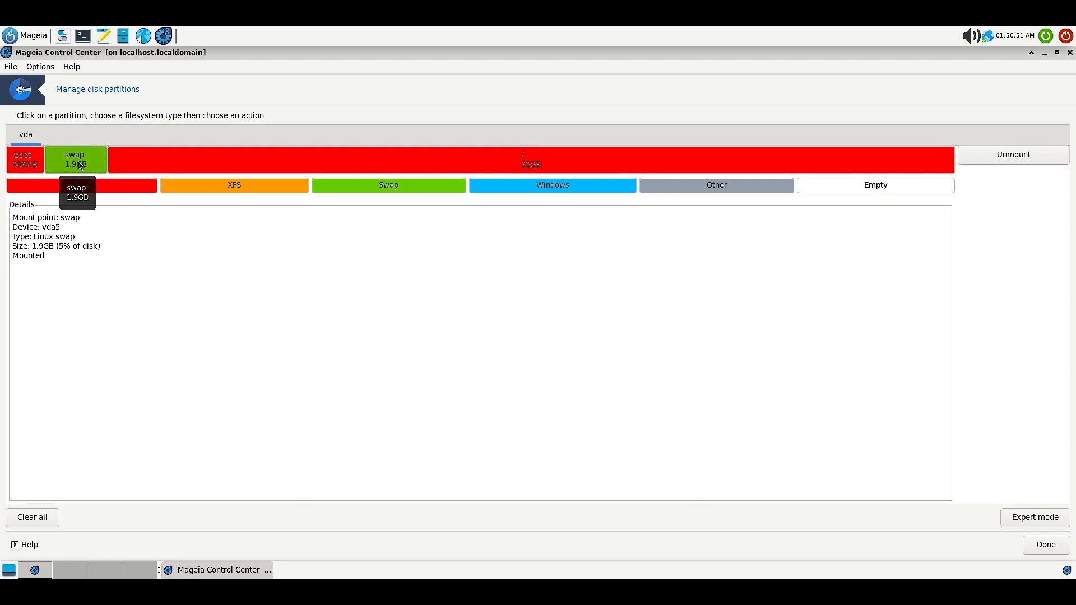
pyautogui.click(250, 169)
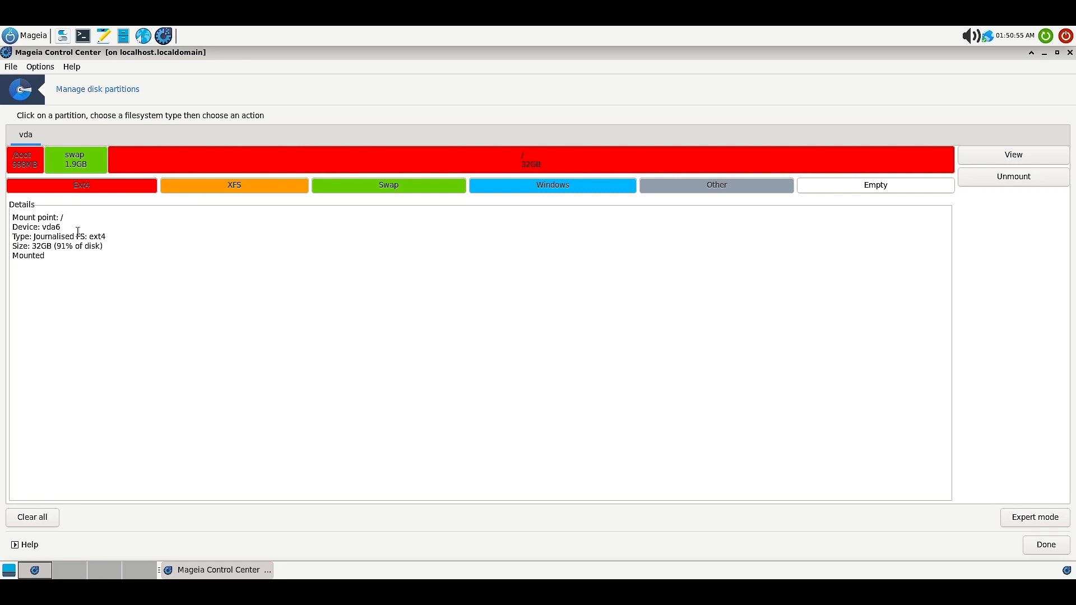
pyautogui.click(1045, 546)
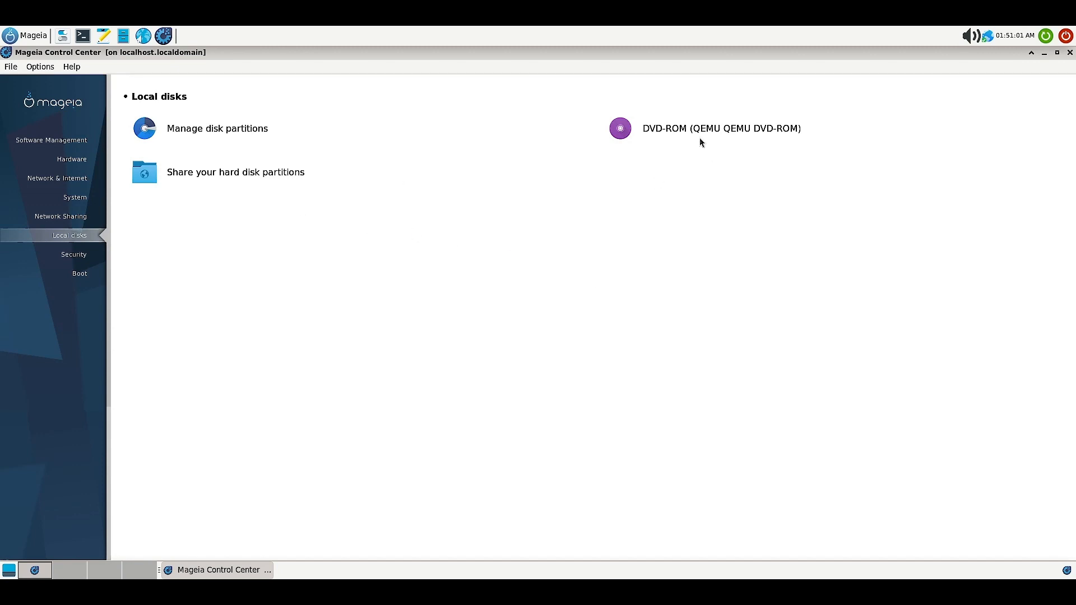
# Review the DVD-ROM drive's mount point setting, accept /media/cdrom and finish its configuration
pyautogui.click(695, 129)
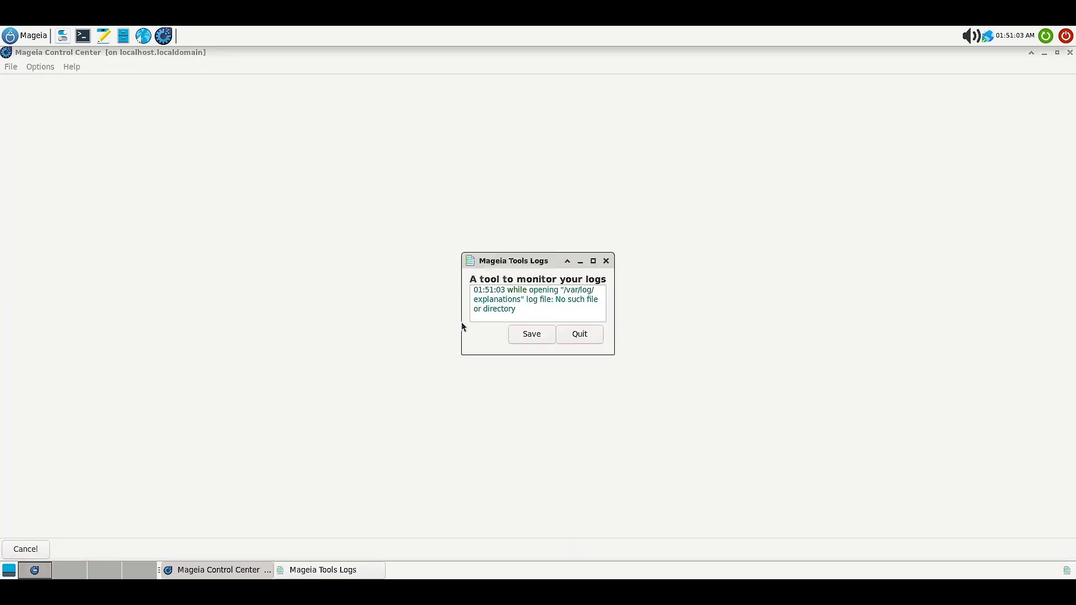
pyautogui.click(577, 335)
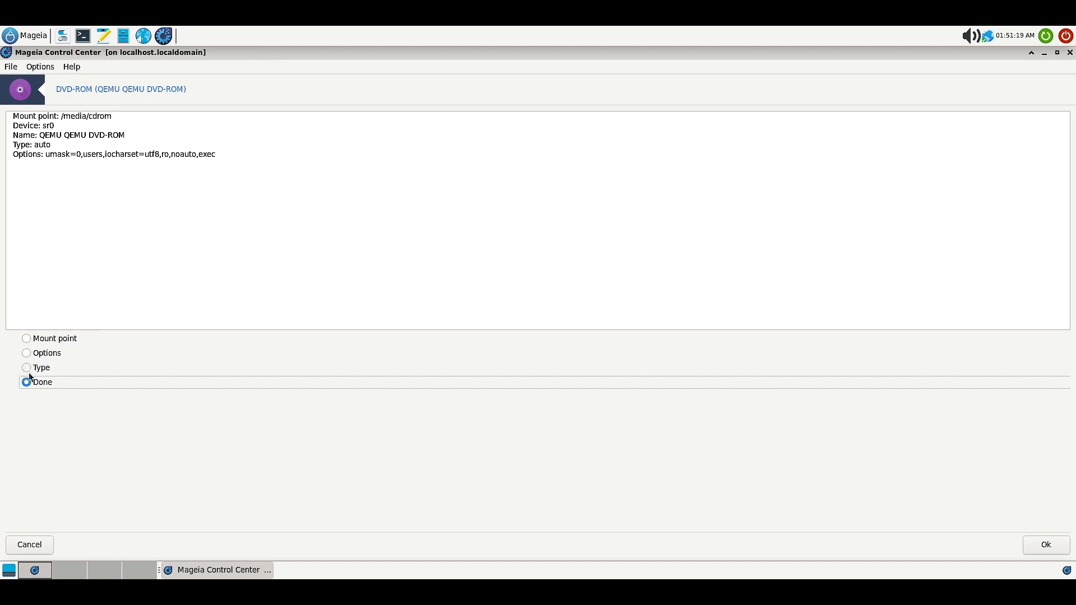
pyautogui.click(65, 340)
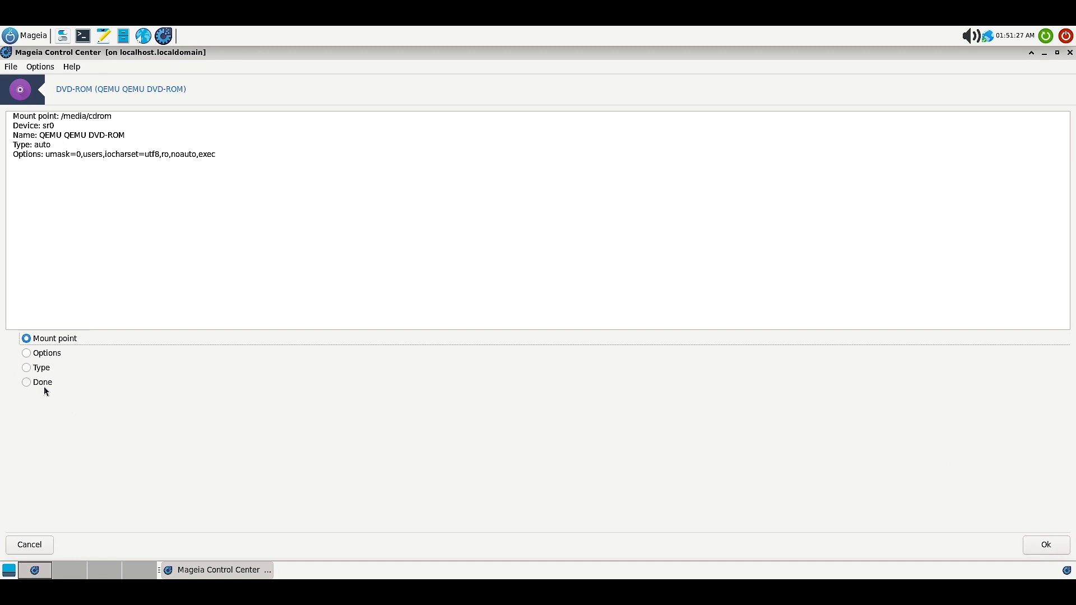
pyautogui.click(1046, 551)
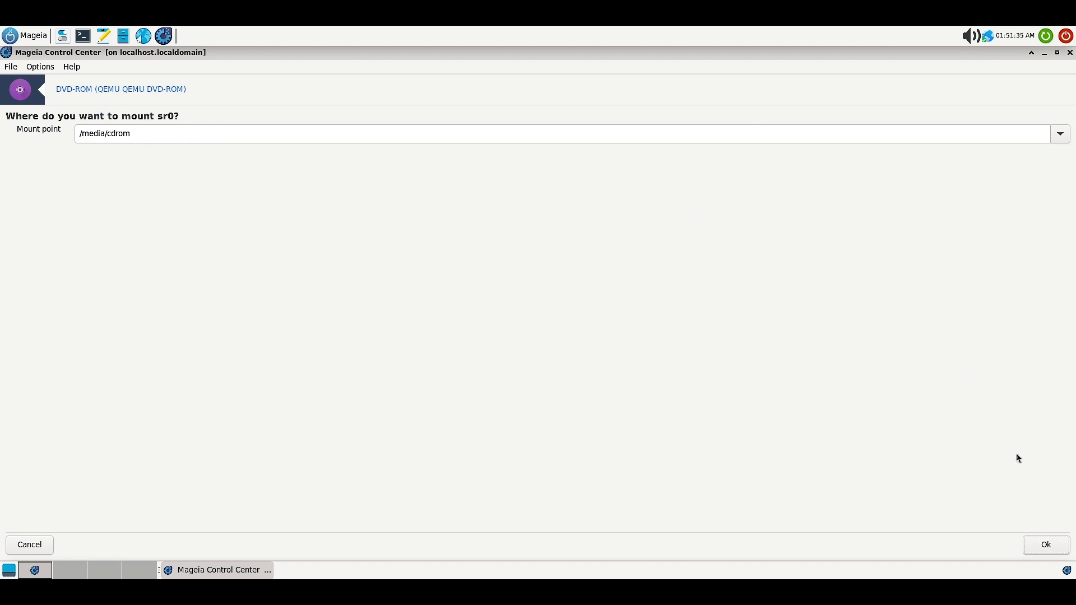
pyautogui.click(1056, 547)
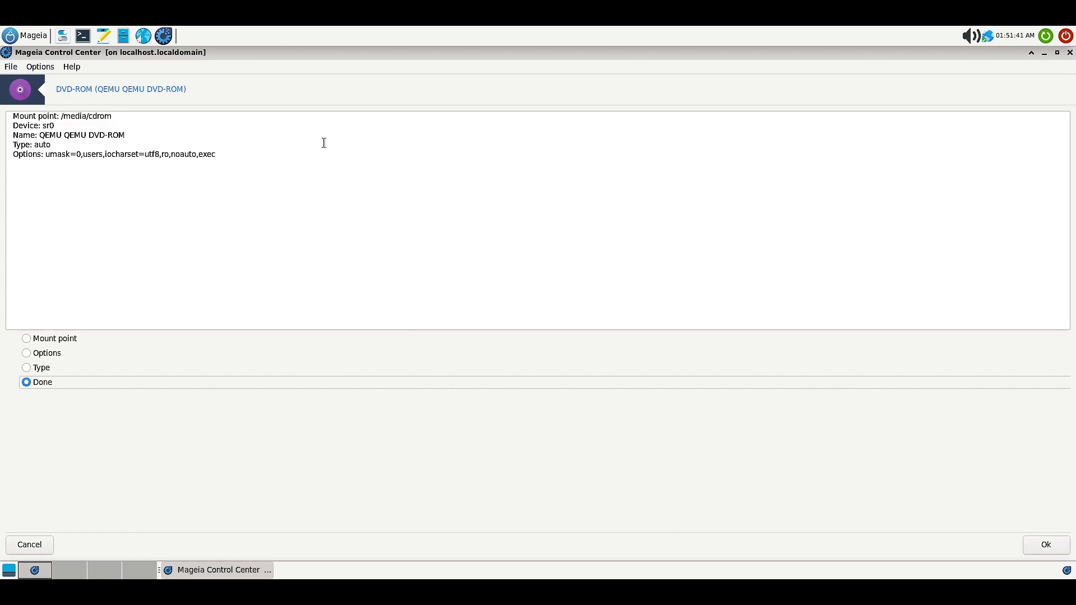
pyautogui.click(1046, 545)
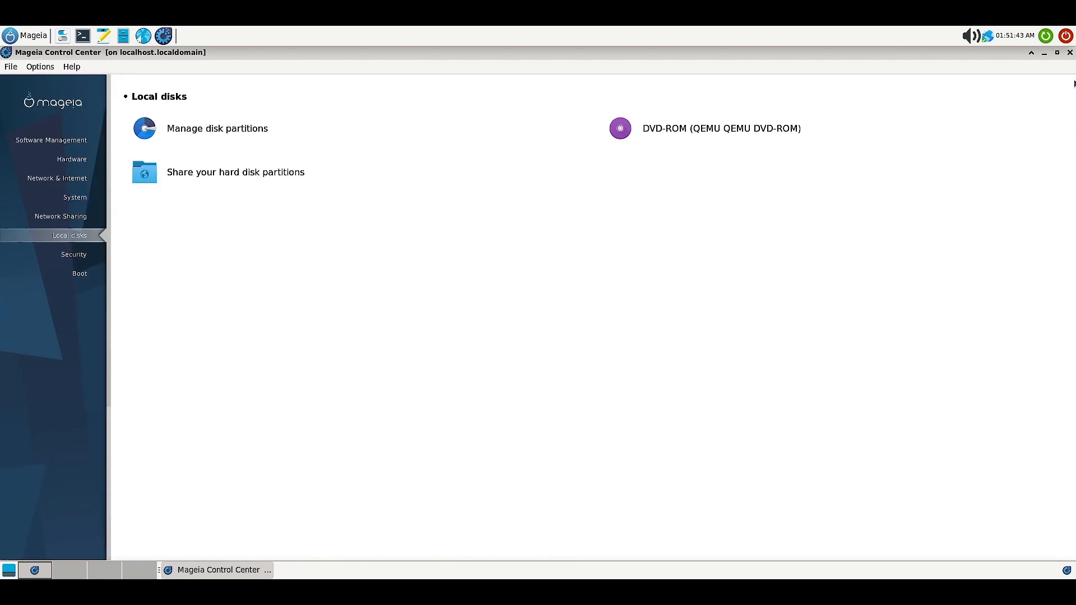
# Open the hard disk partition sharing settings and set directory sharing to Custom for per-user control
pyautogui.click(229, 173)
pyautogui.click(579, 338)
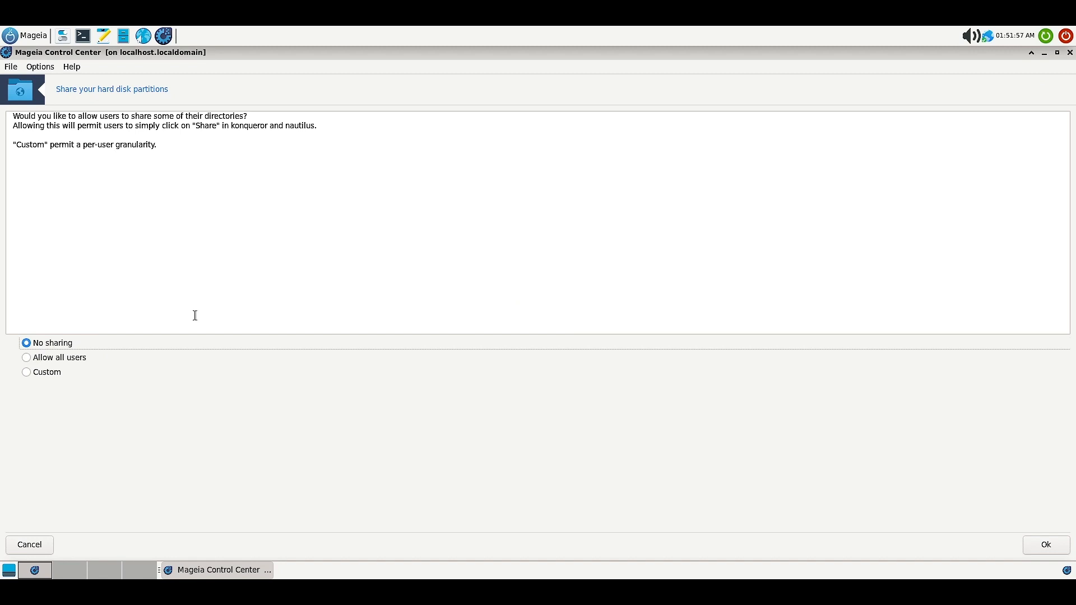
pyautogui.click(26, 357)
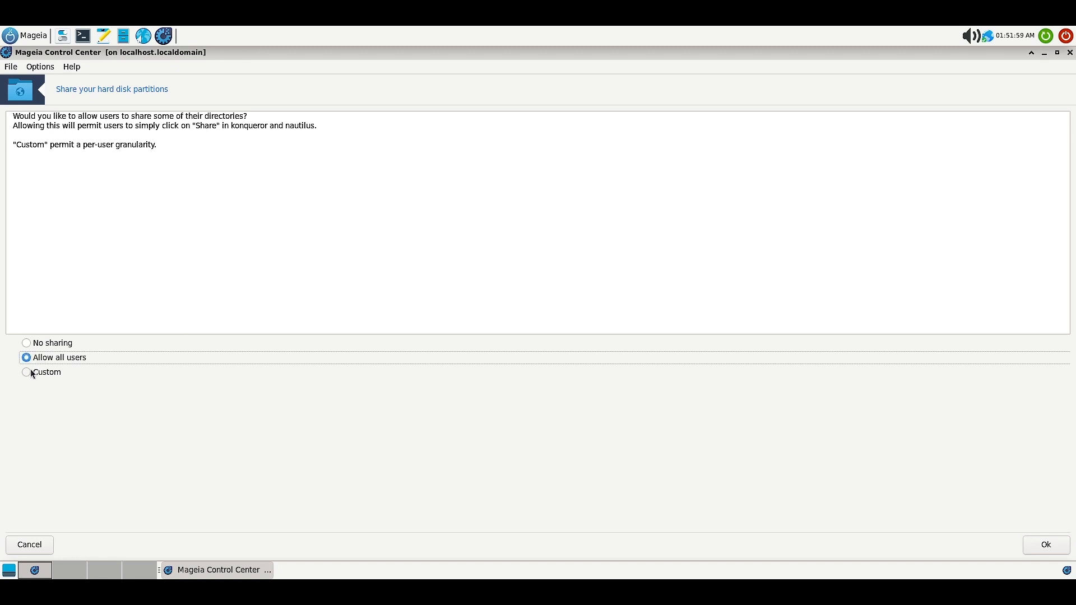
pyautogui.click(33, 374)
pyautogui.click(1049, 549)
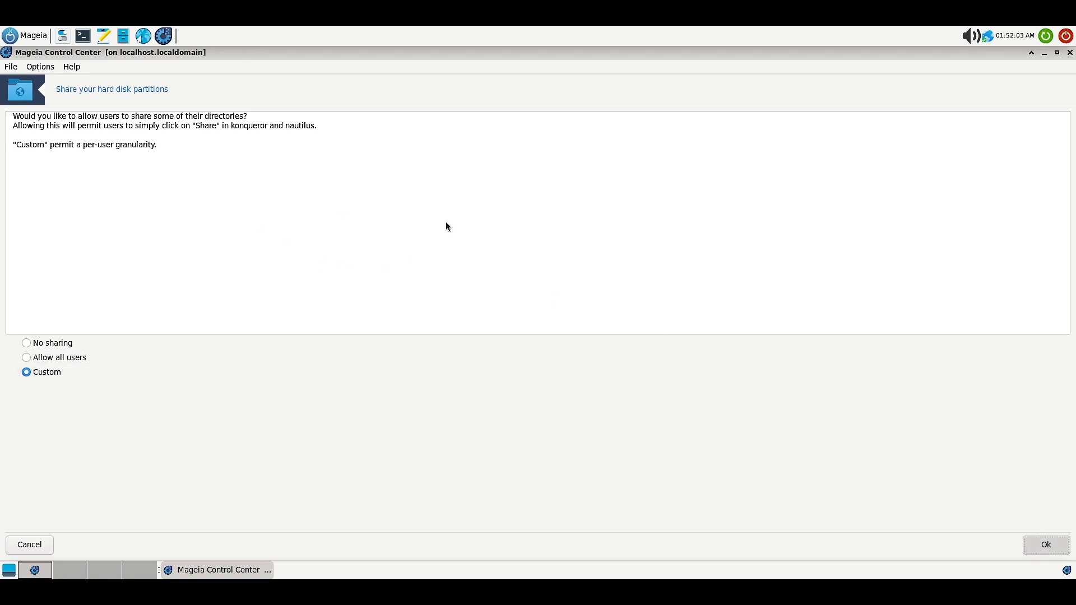
pyautogui.click(1045, 545)
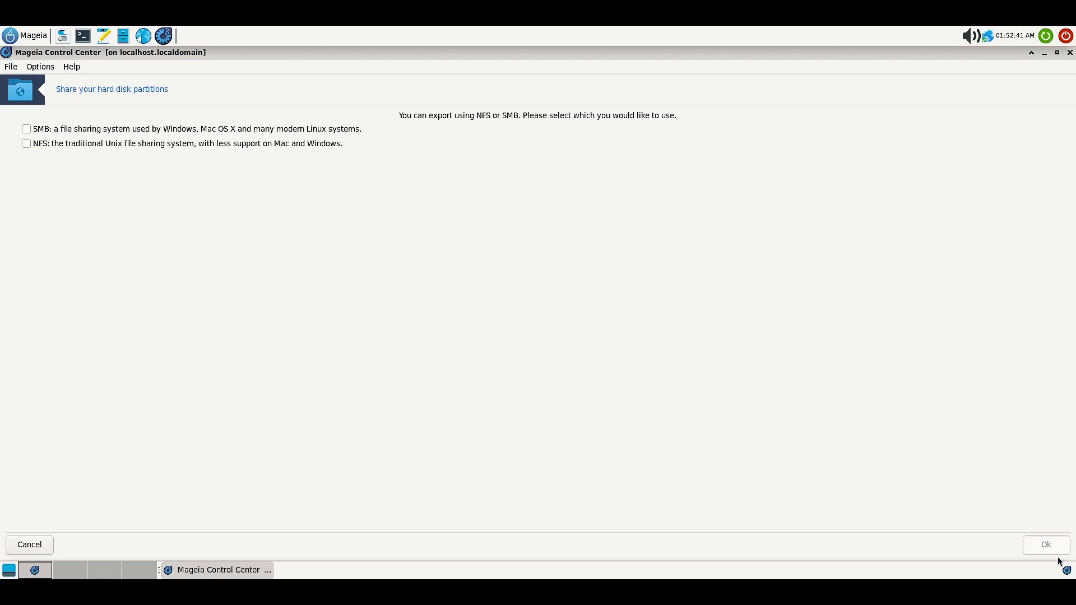
# Choose SMB as the export protocol for shared directories and install the samba package
pyautogui.click(63, 133)
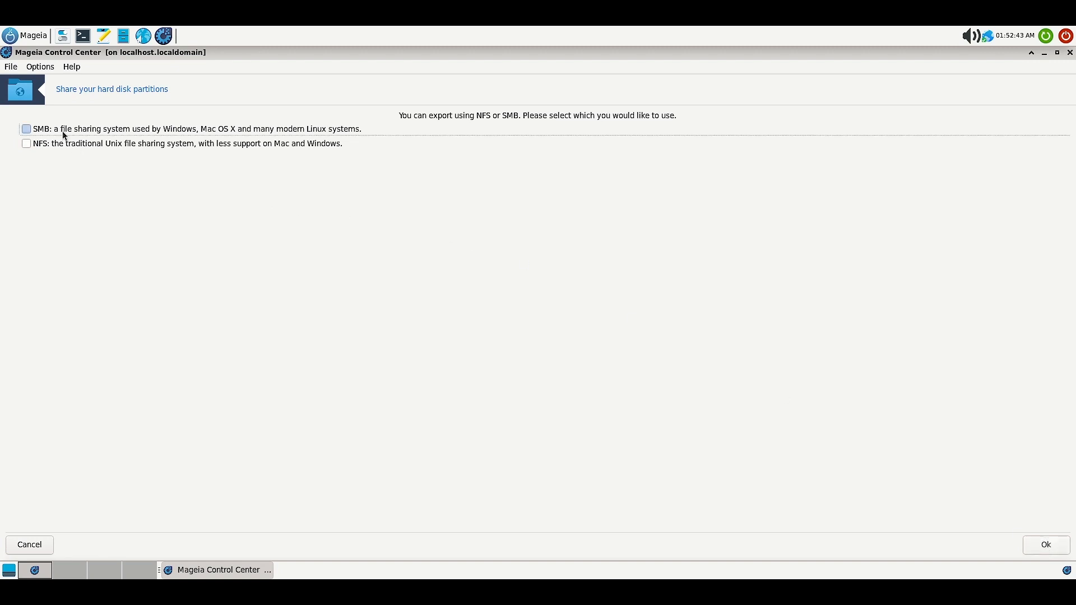
pyautogui.click(1046, 545)
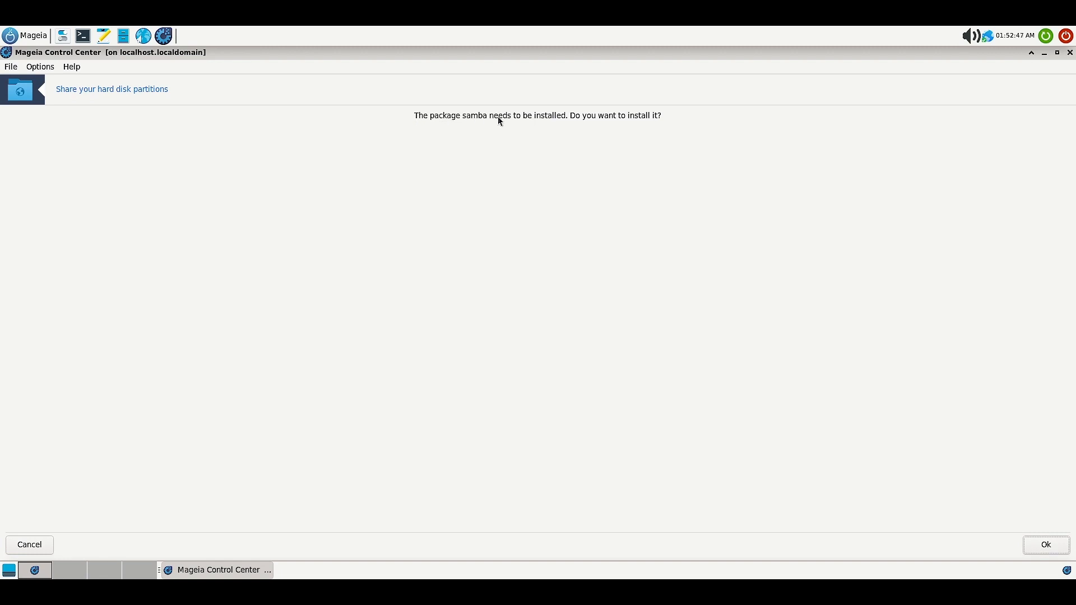
pyautogui.click(1047, 545)
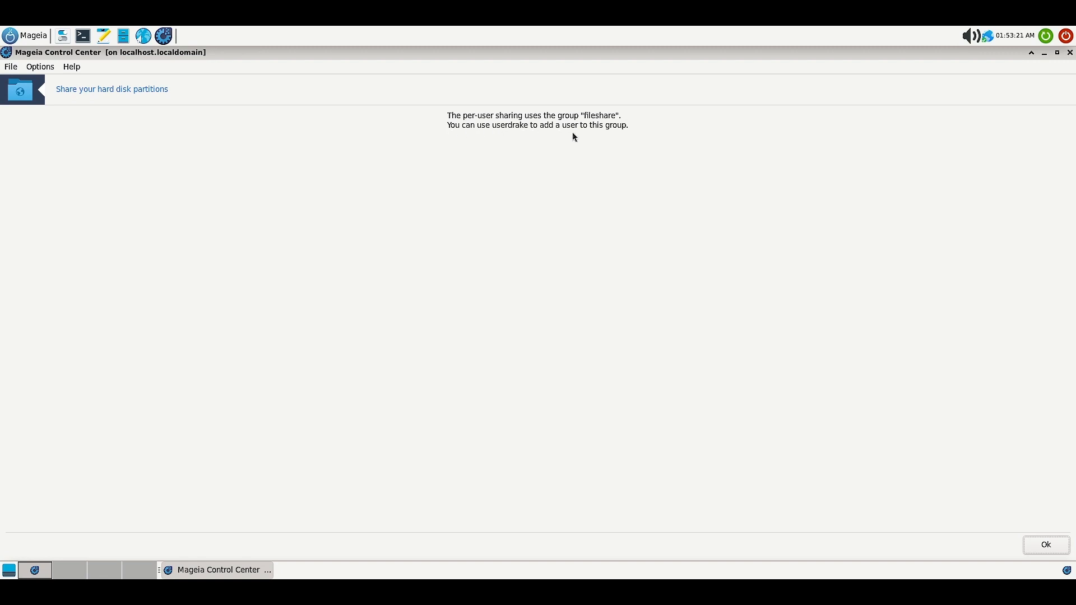
# Acknowledge the fileshare group notice and open the existing user's group memberships in the Mageia Users Management Tool
pyautogui.click(1046, 545)
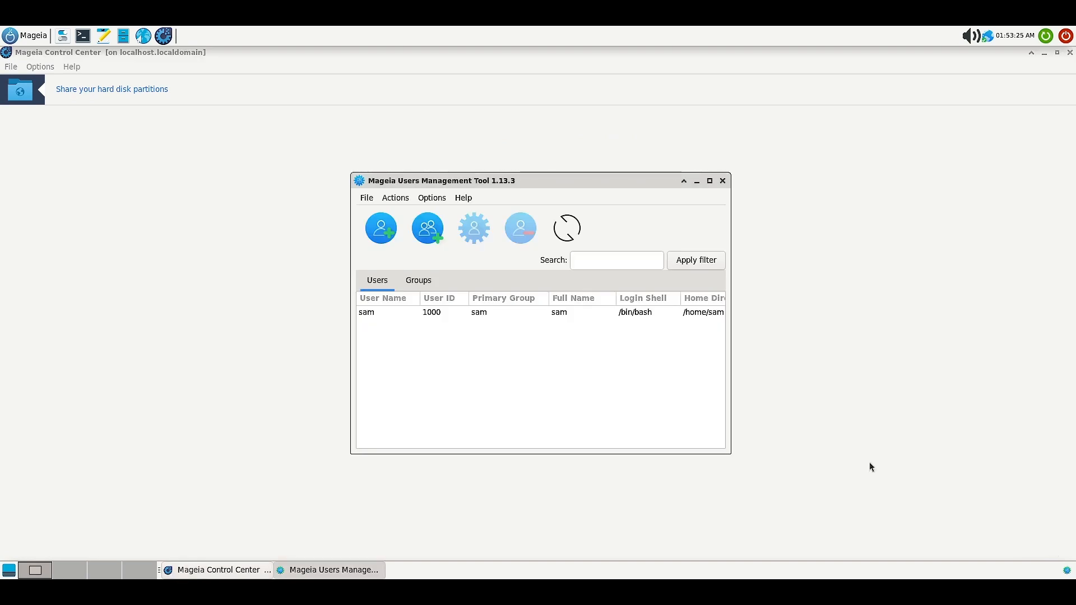
pyautogui.click(442, 313)
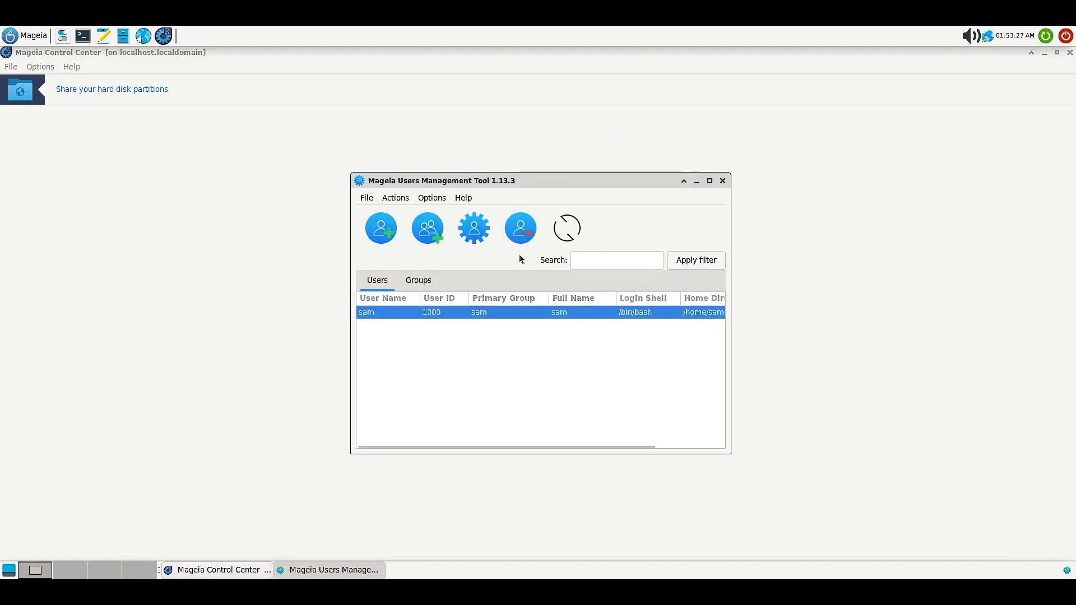
pyautogui.rightClick(433, 308)
pyautogui.click(453, 316)
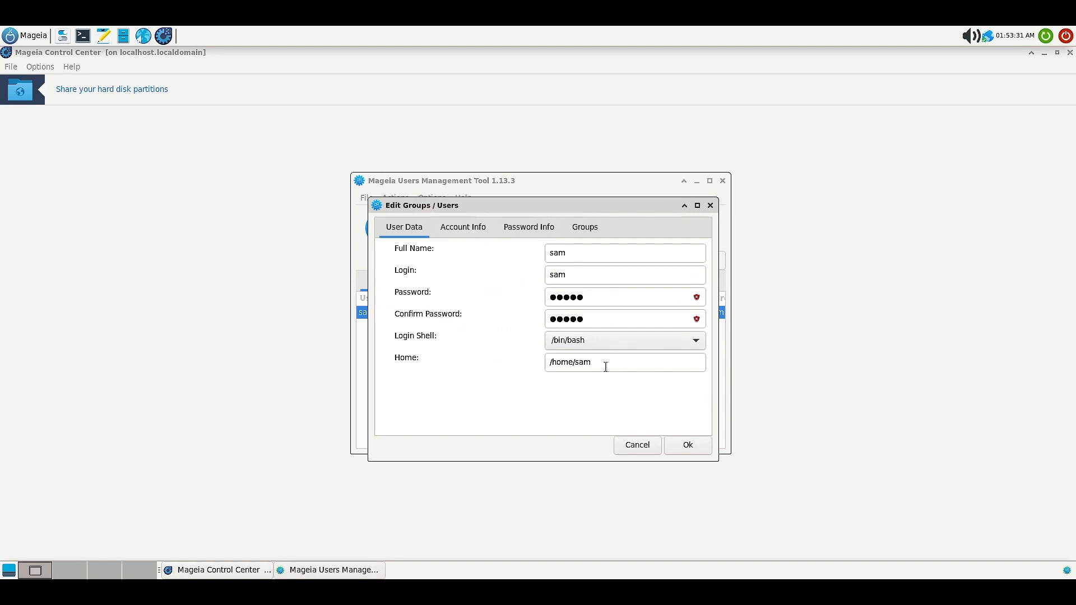
pyautogui.click(586, 240)
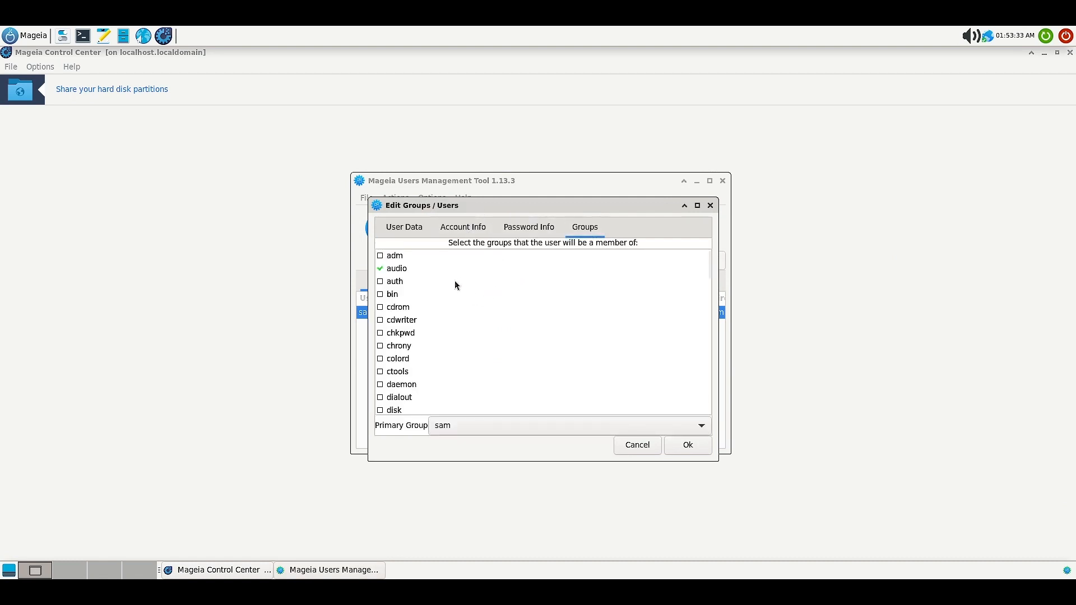
# Add the existing user to the samba group and save the membership change
pyautogui.scroll(-15, 471, 321)
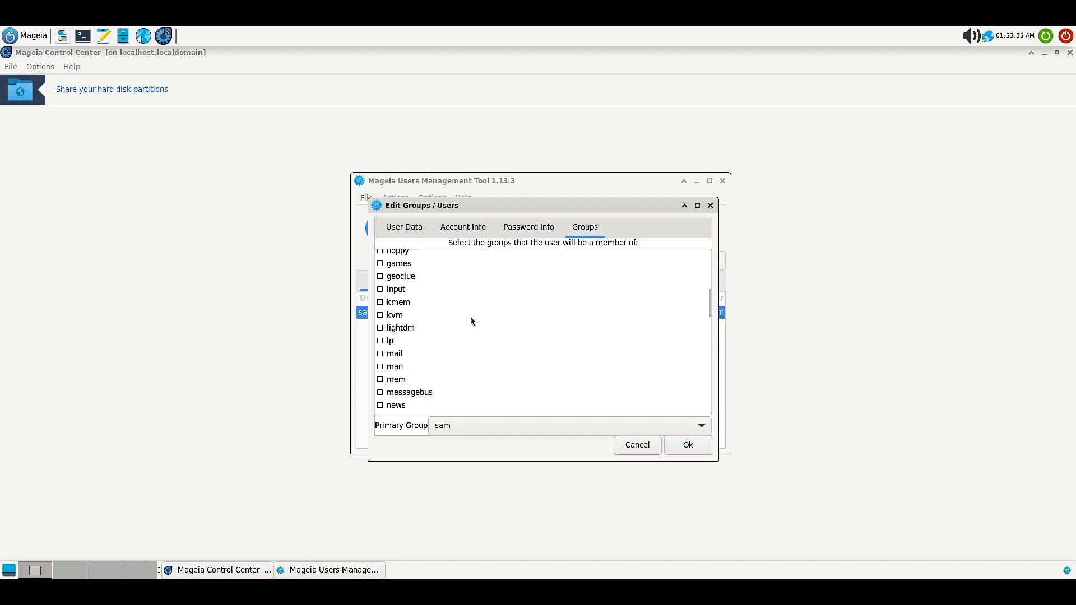
pyautogui.scroll(-5, 469, 325)
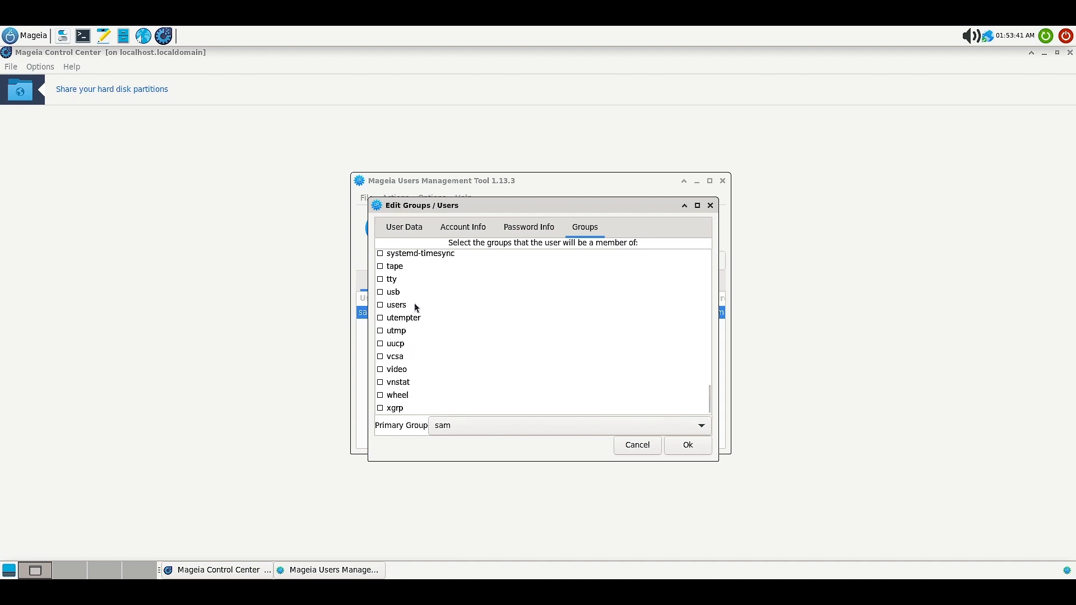
pyautogui.scroll(4, 493, 301)
pyautogui.scroll(3, 494, 301)
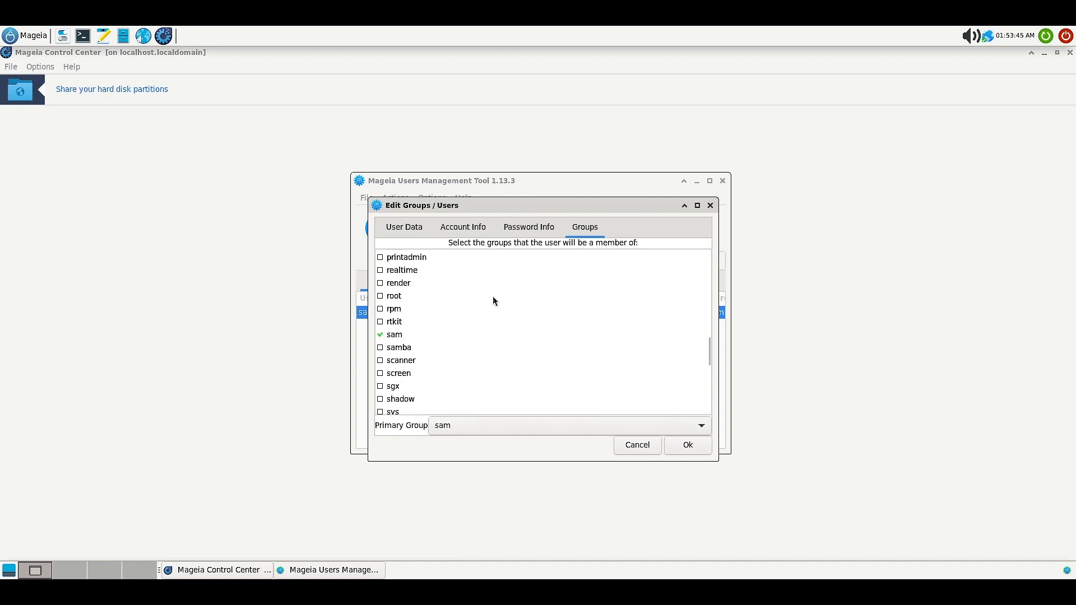
pyautogui.scroll(4, 493, 301)
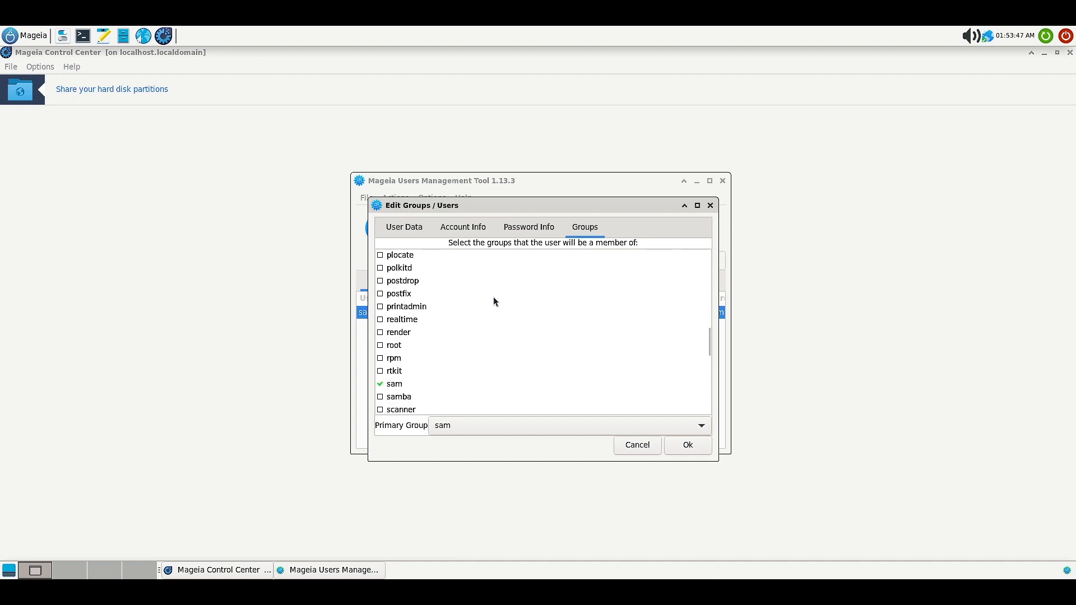
pyautogui.click(390, 399)
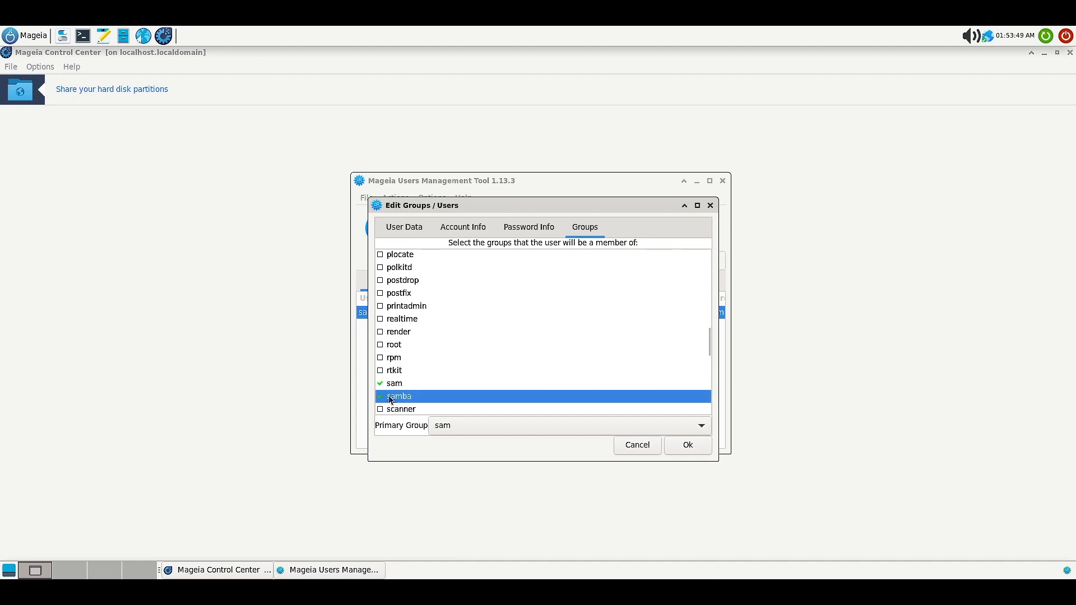
pyautogui.scroll(2, 547, 308)
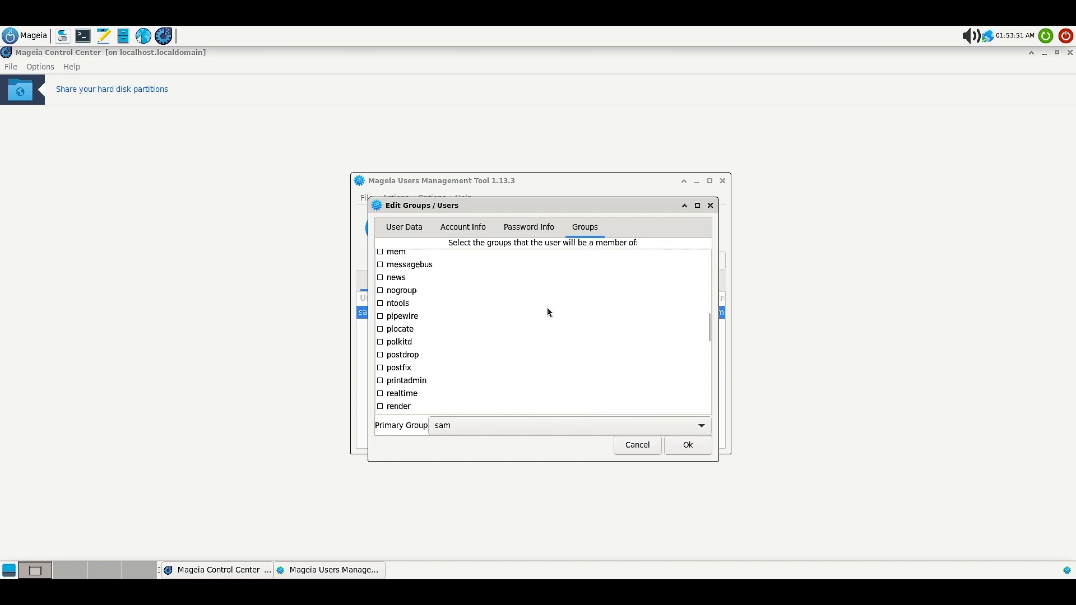
pyautogui.scroll(-6, 547, 312)
pyautogui.scroll(2, 546, 313)
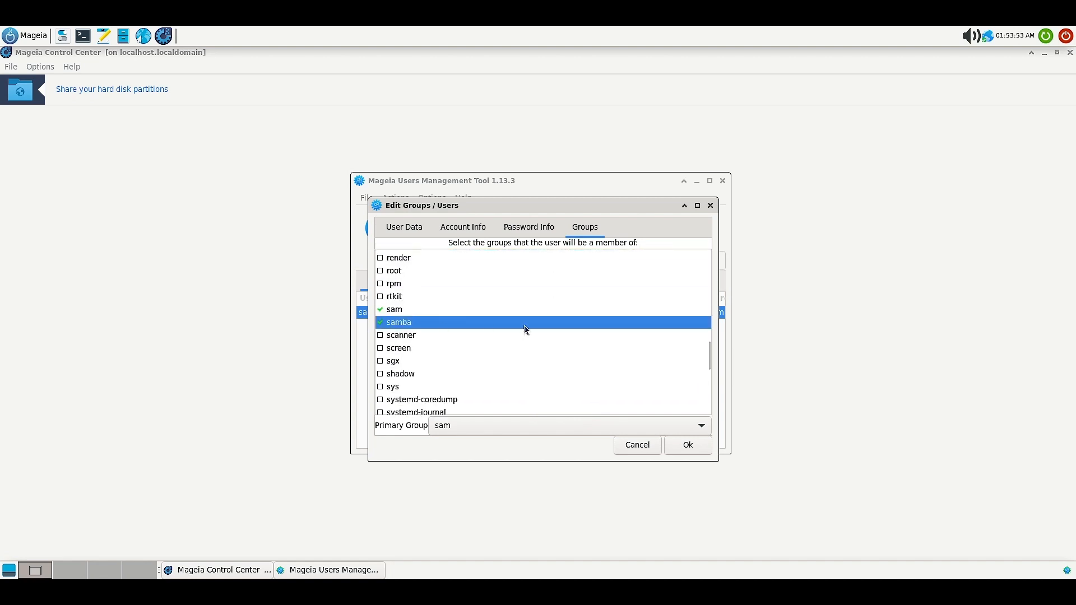
pyautogui.scroll(-6, 523, 338)
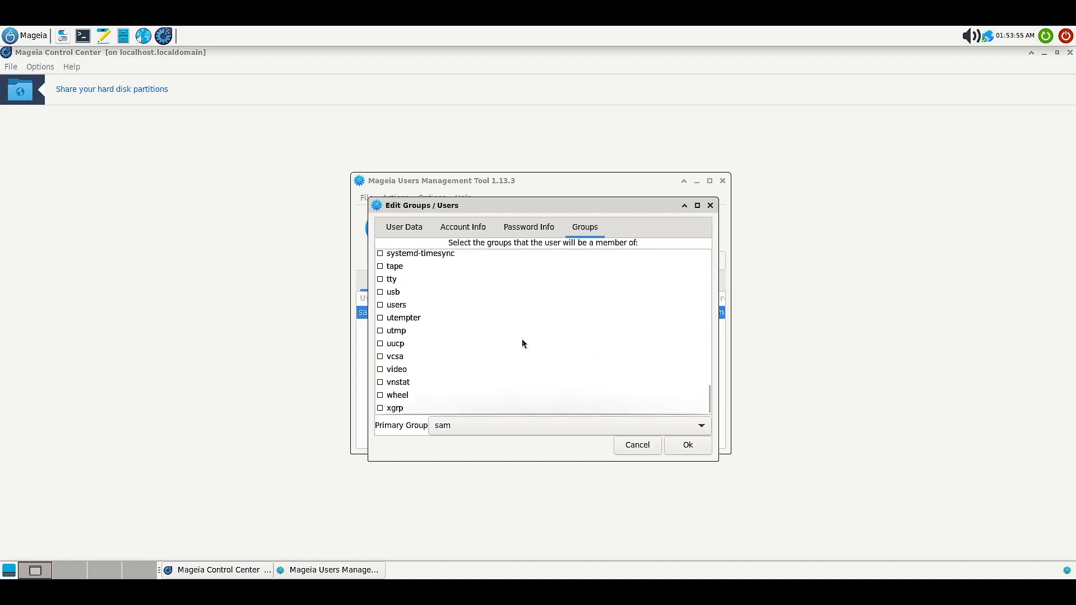
pyautogui.click(678, 447)
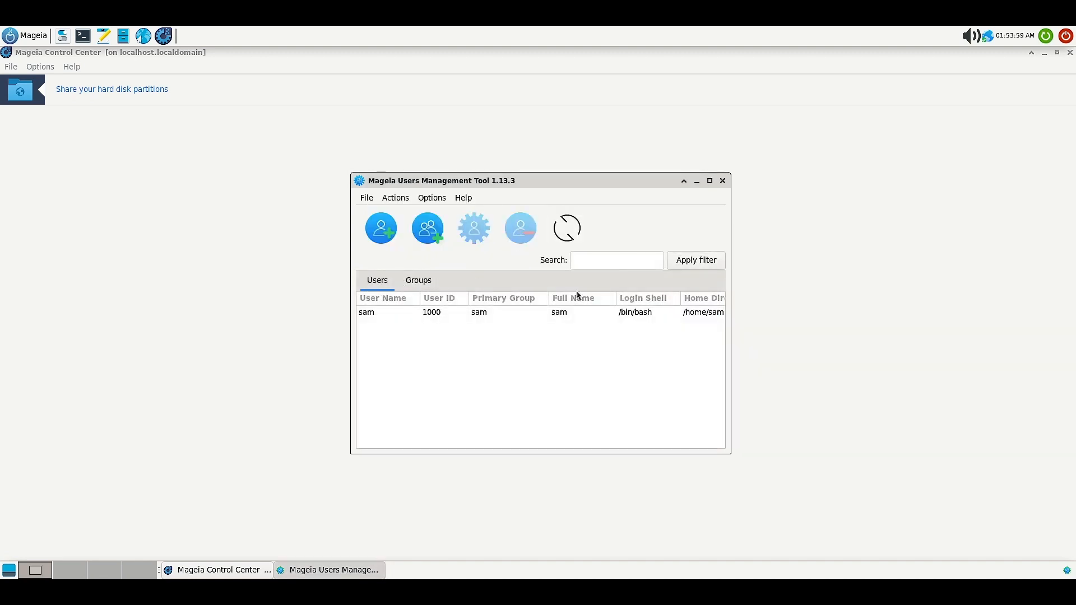
# Reopen the user's group memberships to verify samba is selected, accept them and close the Users Management Tool
pyautogui.click(404, 311)
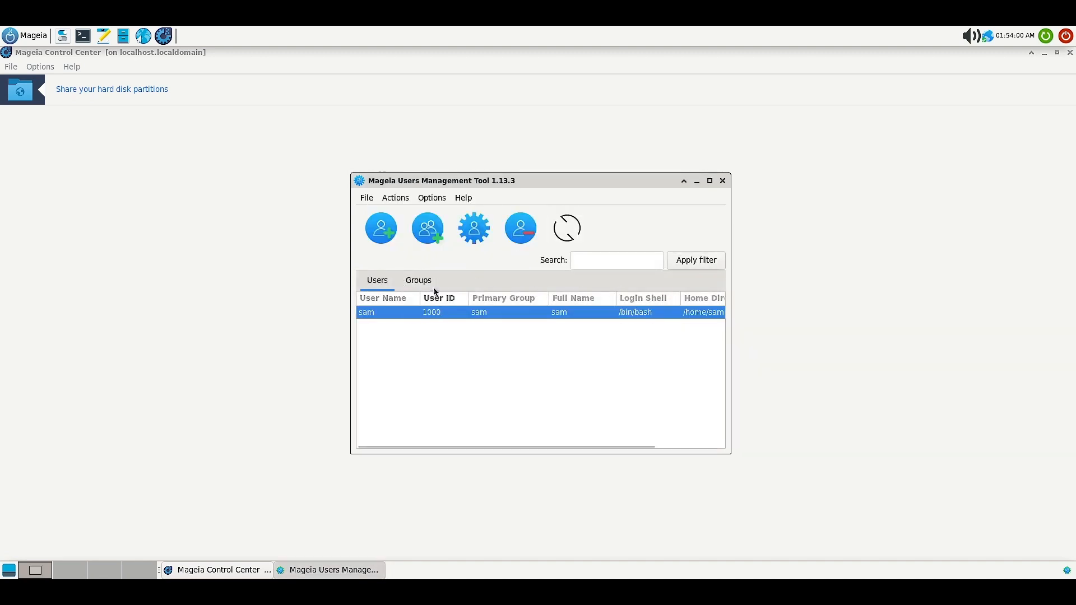
pyautogui.rightClick(496, 314)
pyautogui.click(516, 324)
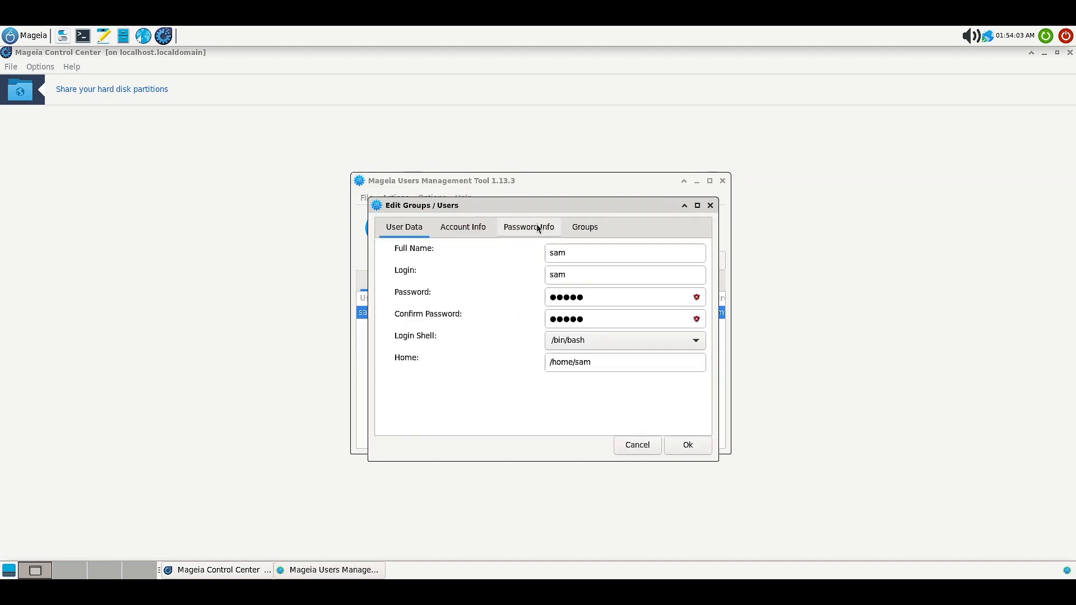
pyautogui.click(587, 229)
pyautogui.scroll(-5, 436, 351)
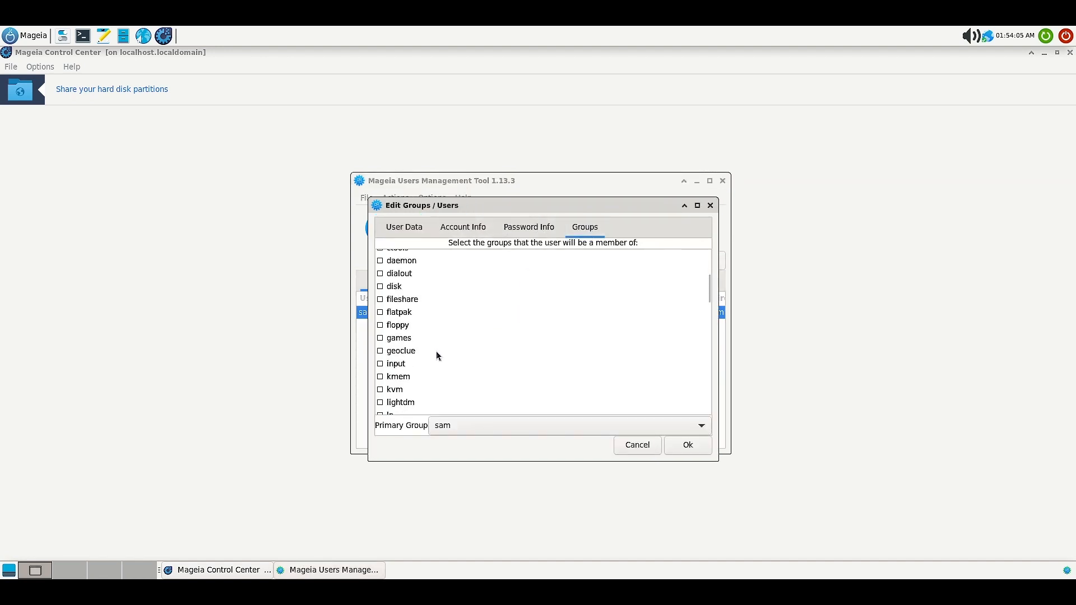
pyautogui.scroll(-7, 436, 350)
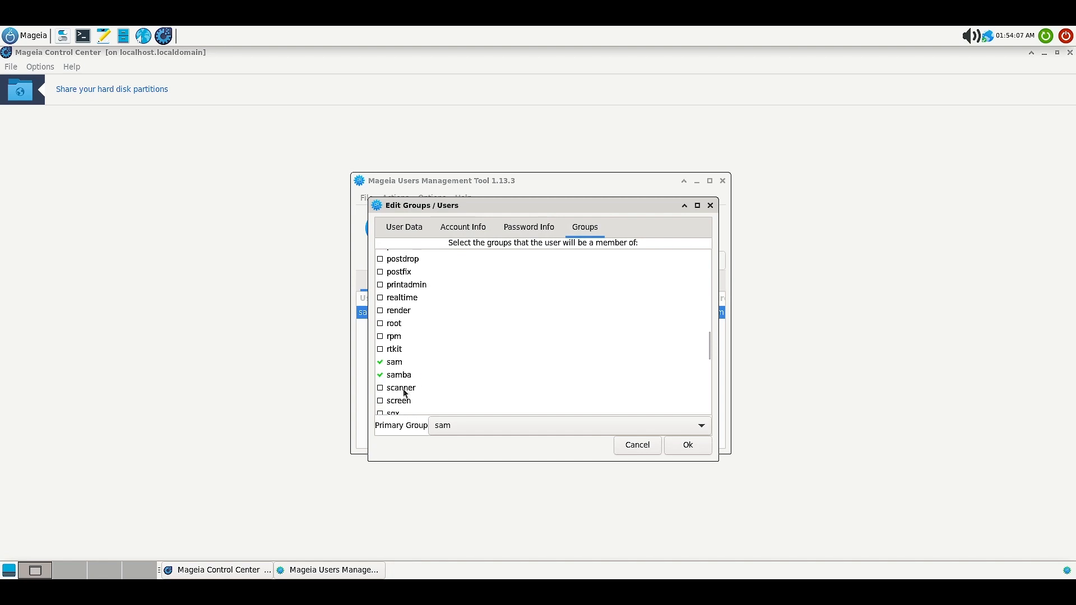
pyautogui.click(690, 446)
pyautogui.click(722, 180)
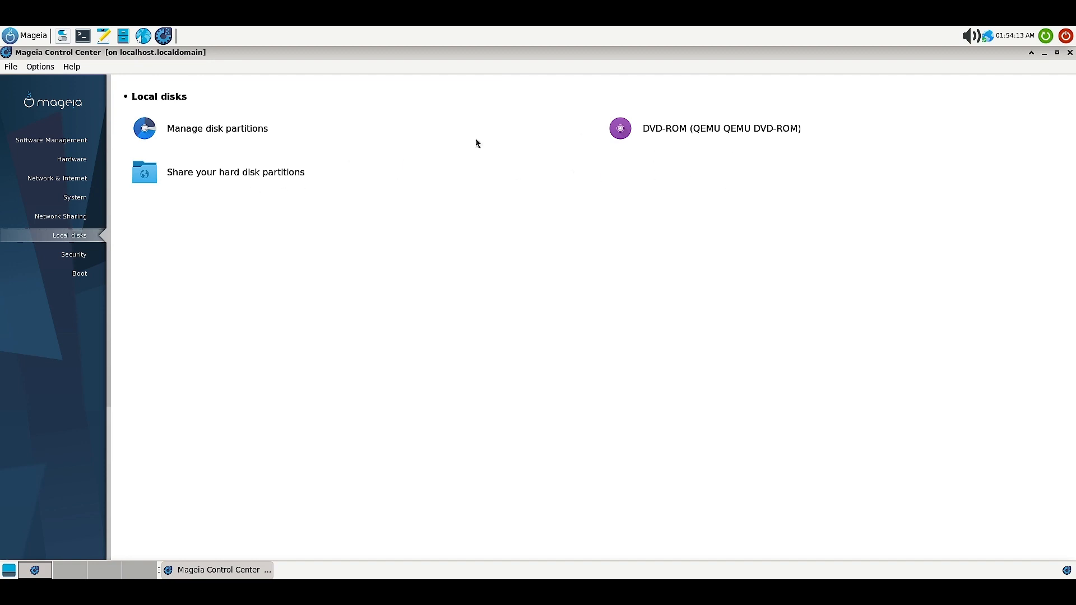